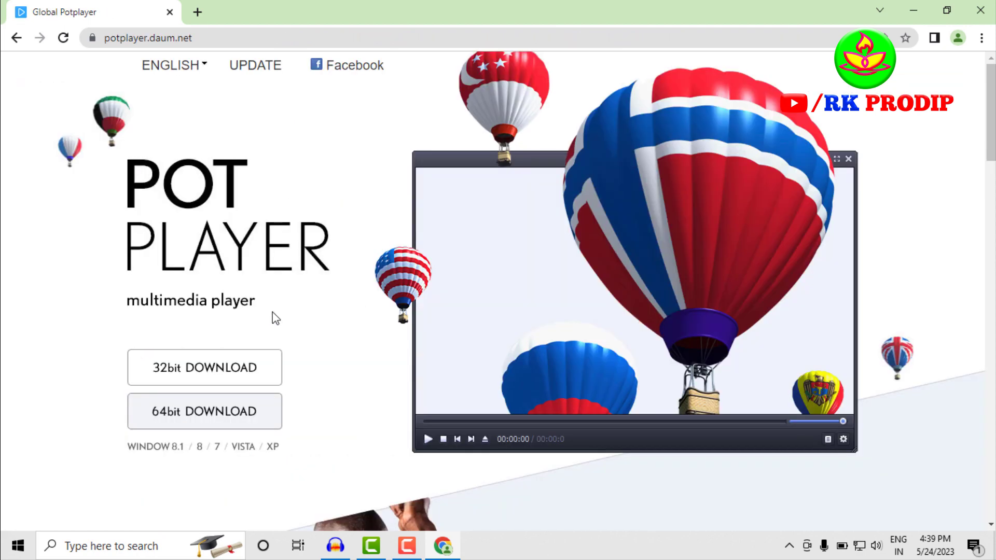
left_click_drag(246, 322, 197, 347)
left_click_drag(121, 348, 181, 383)
left_click_drag(247, 397, 276, 387)
left_click_drag(117, 389, 288, 432)
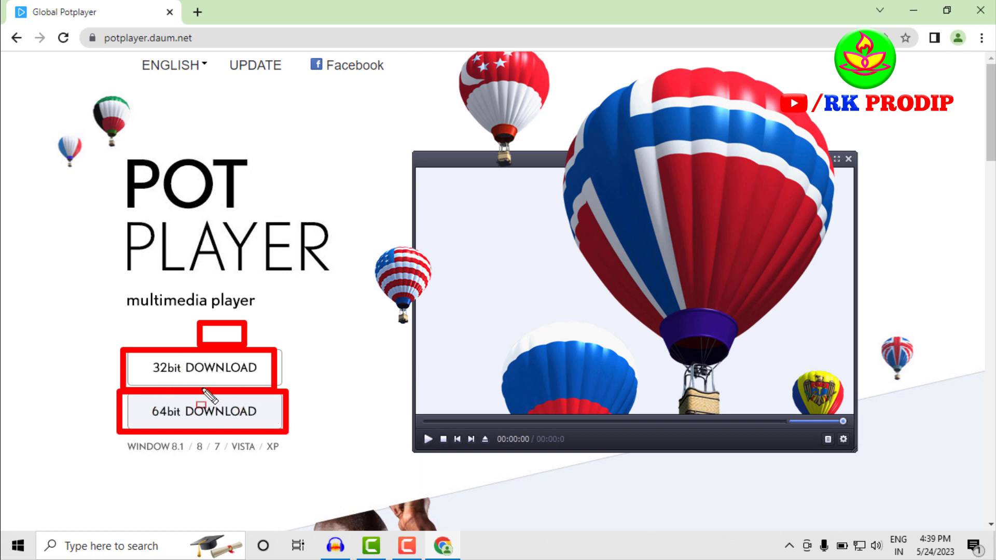
key("Escape")
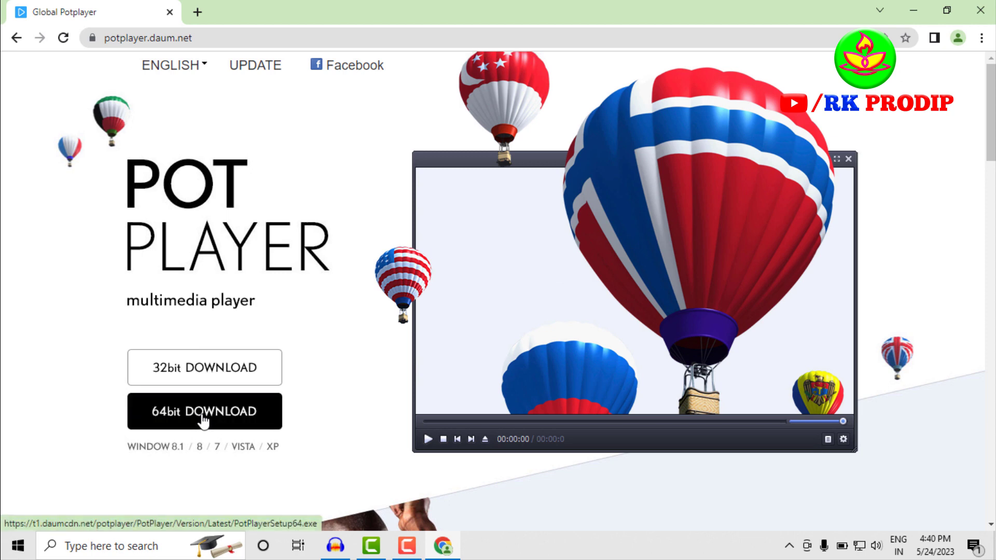
Download the 64-bit PotPlayer installer and show the downloaded file in its folder.
left_click(203, 421)
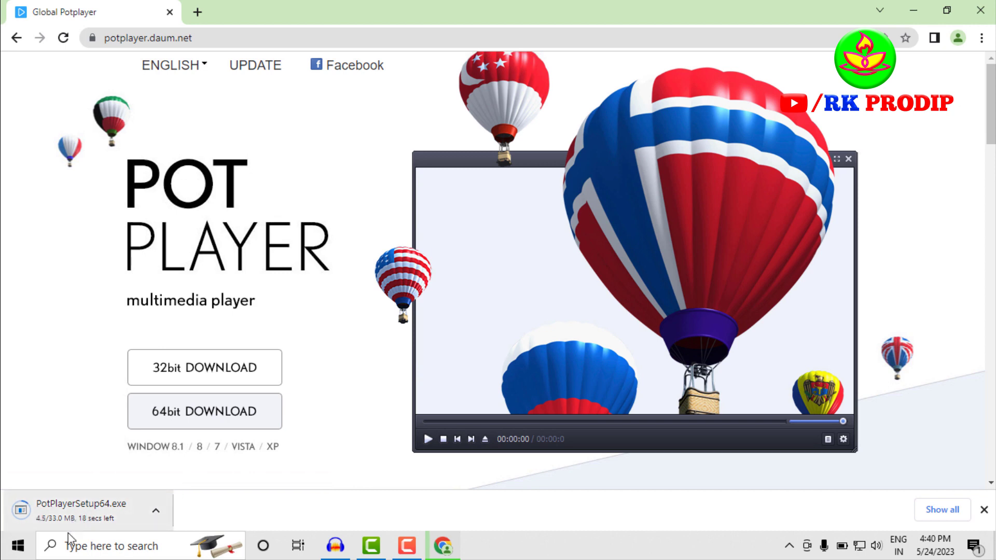
left_click(157, 513)
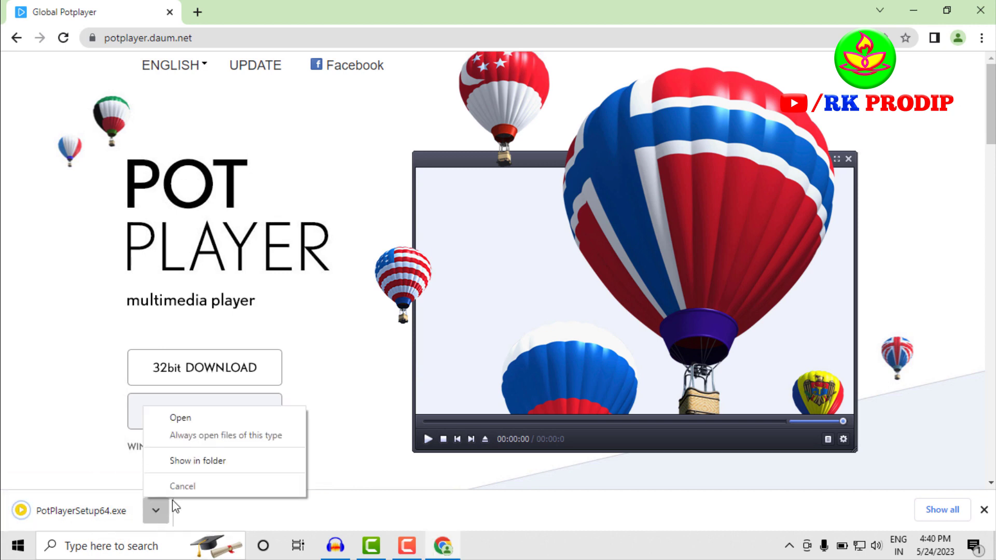
left_click(197, 460)
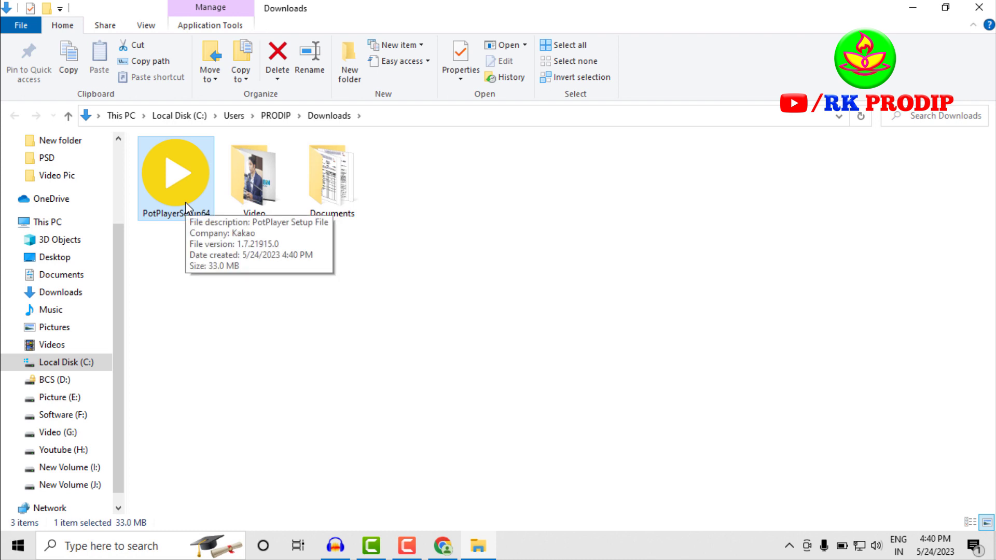
Install PotPlayer in English with the default components, and enable Detect H/W decoder/encoder when finishing the setup.
double_click(187, 207)
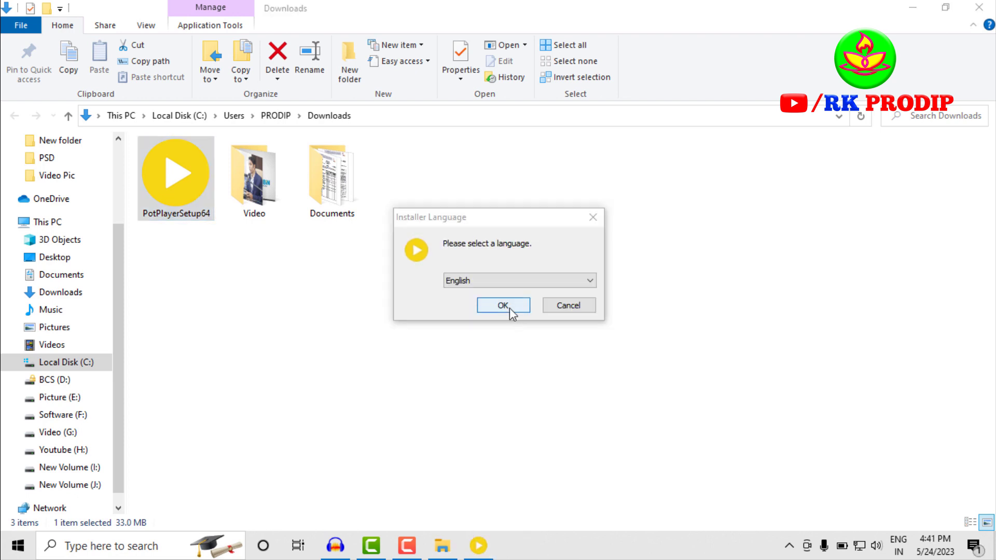
left_click(503, 305)
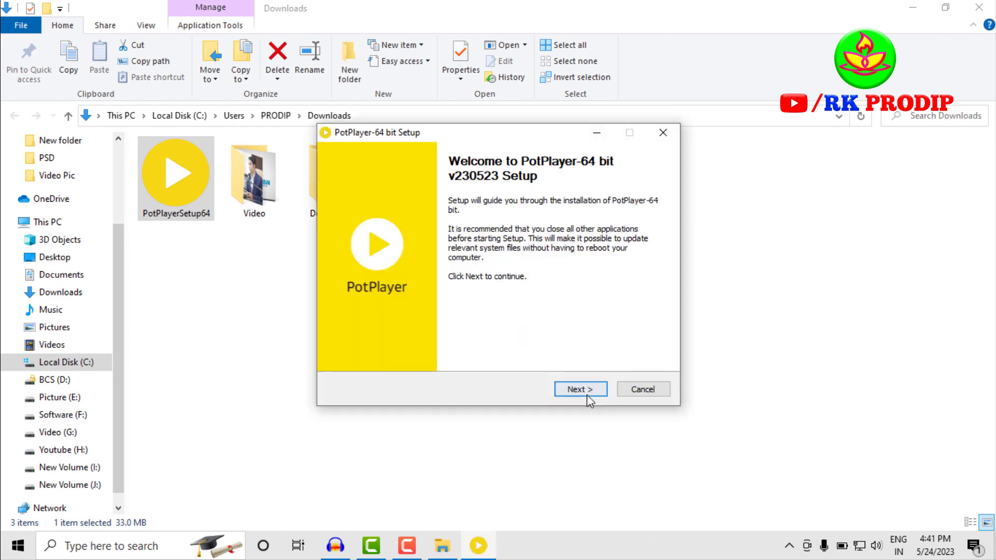
left_click(587, 393)
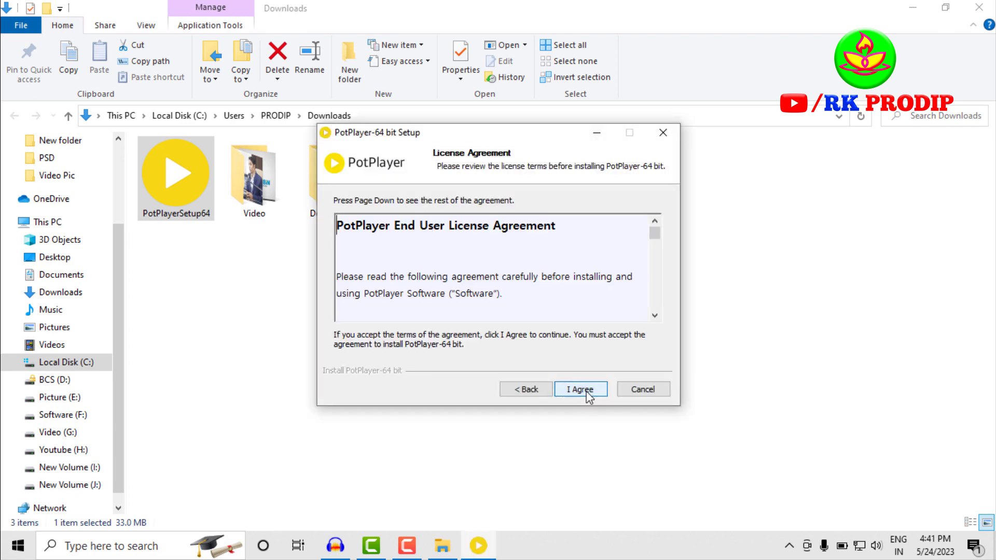
left_click(587, 393)
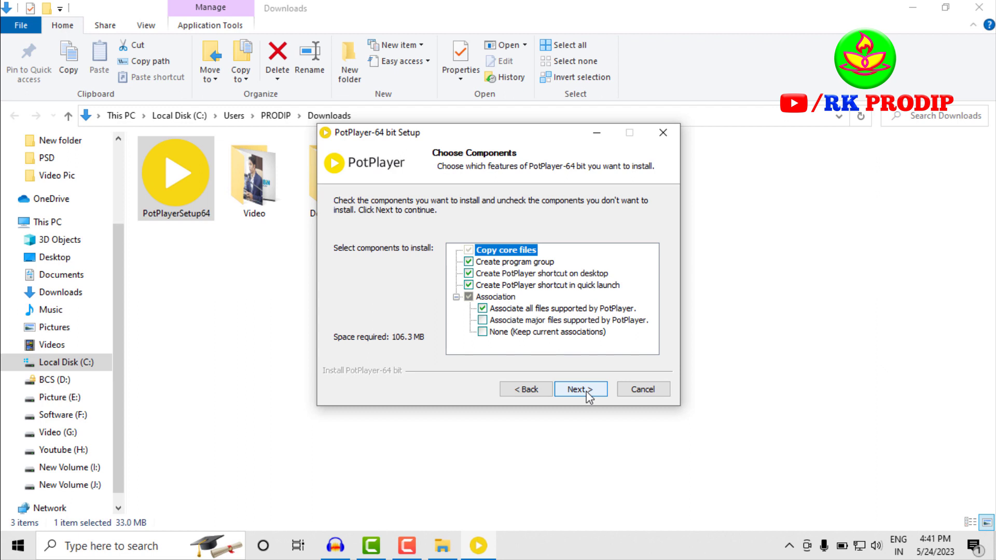
left_click(587, 392)
left_click(586, 393)
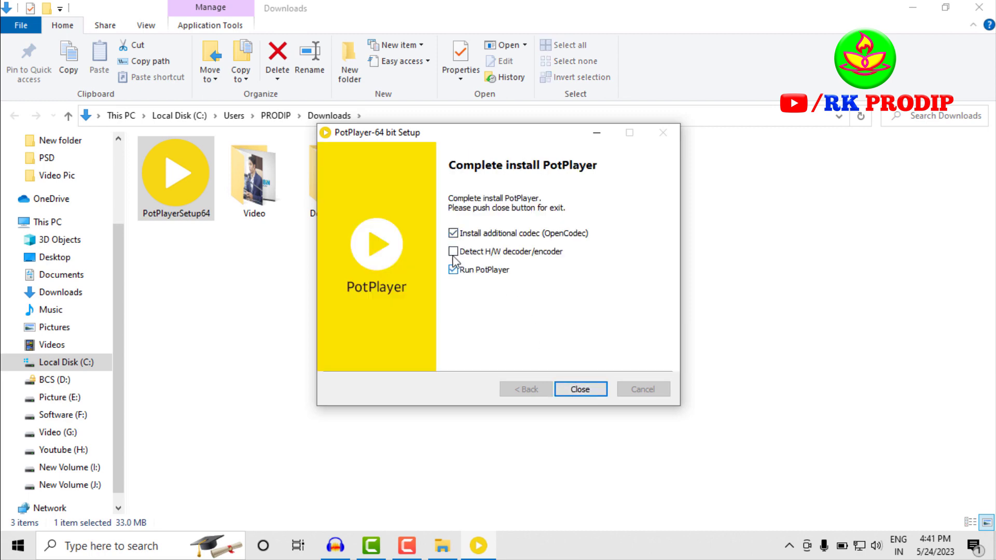
left_click(453, 252)
left_click(584, 399)
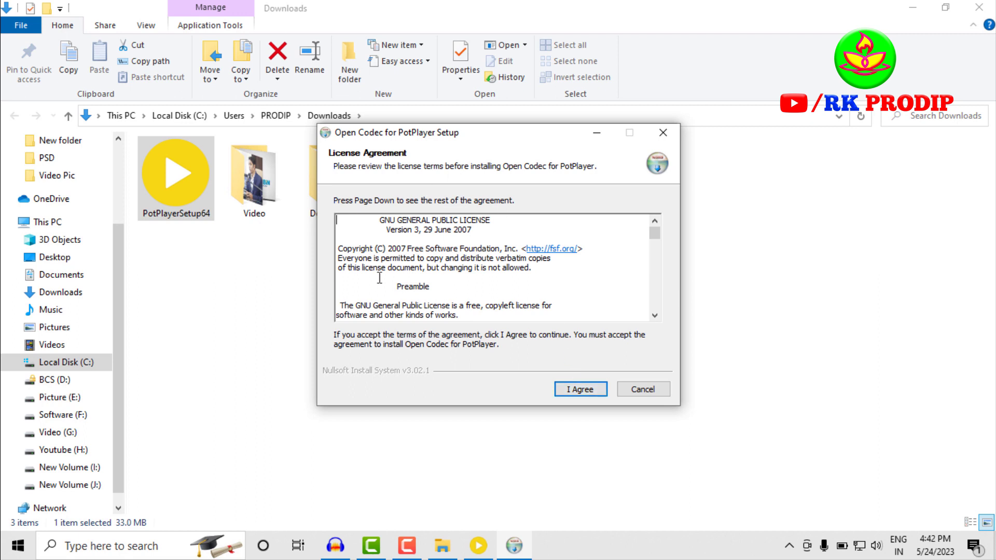
Accept the Open Codec for PotPlayer license and install it with the default components.
left_click(573, 393)
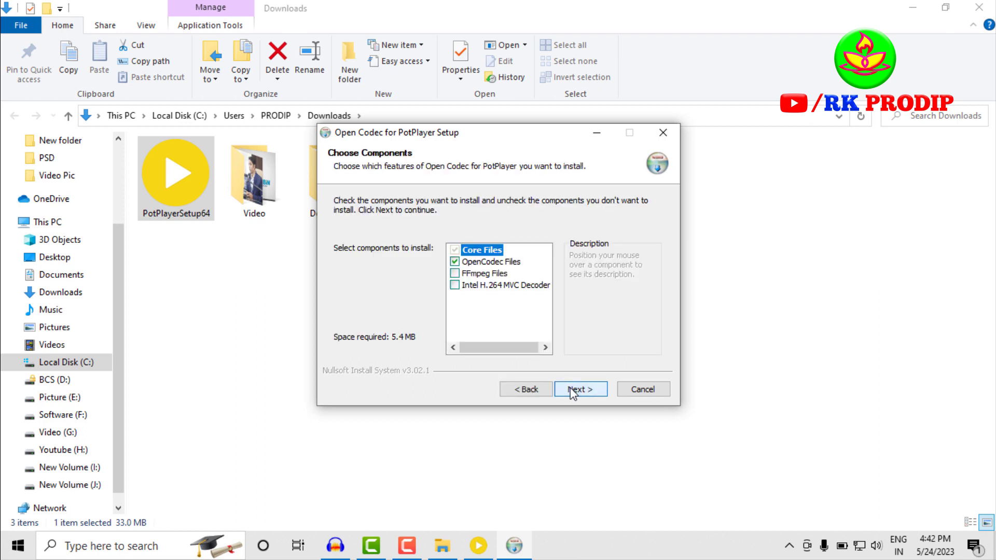
left_click(575, 392)
left_click(579, 393)
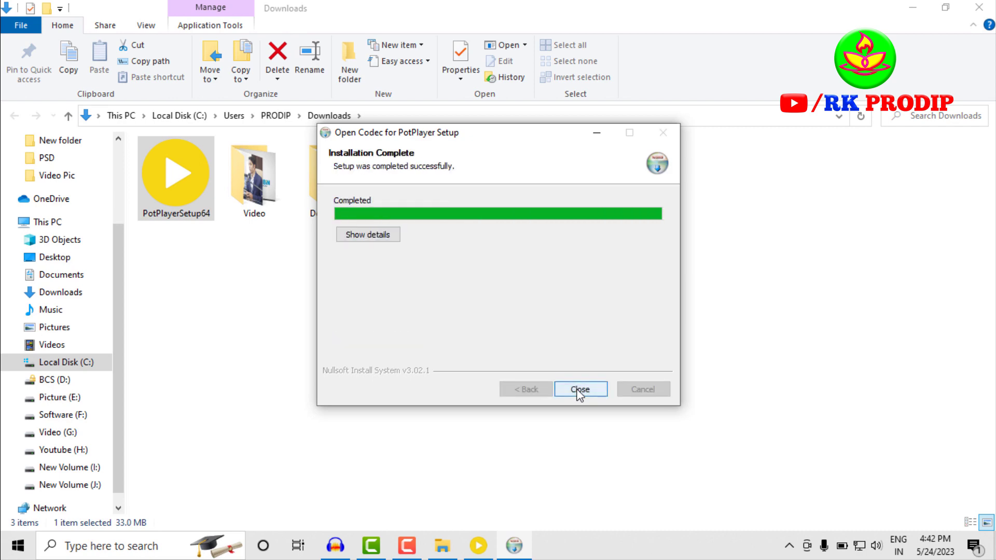
left_click(579, 393)
left_click(580, 390)
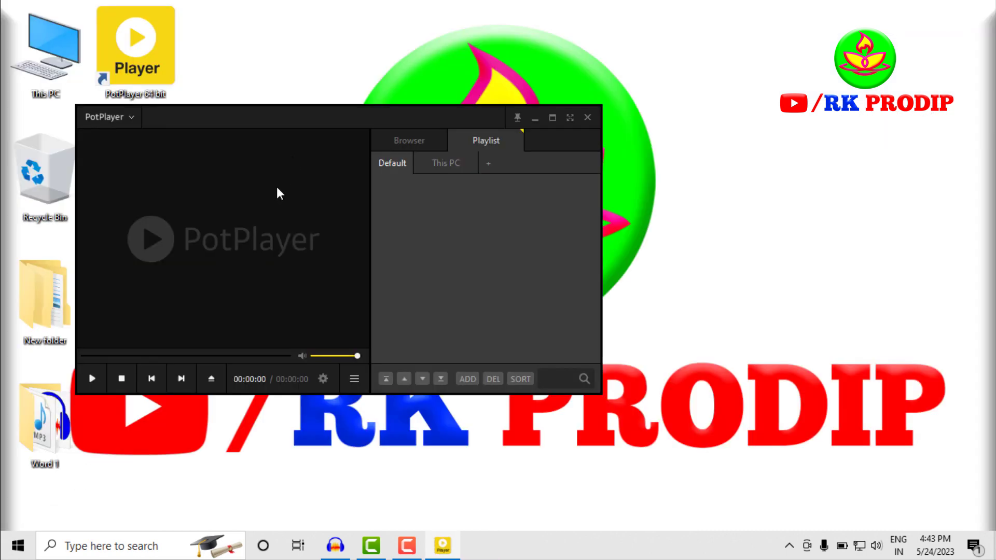
Move the PotPlayer window towards the middle of the desktop, and detach and close its Playlist and Browser panes.
left_click_drag(278, 193, 457, 217)
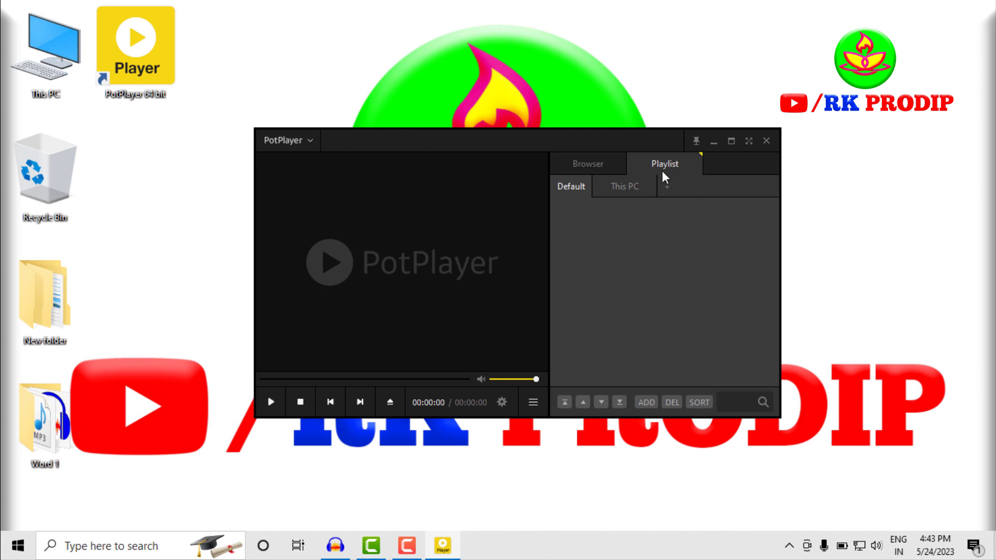
left_click(701, 155)
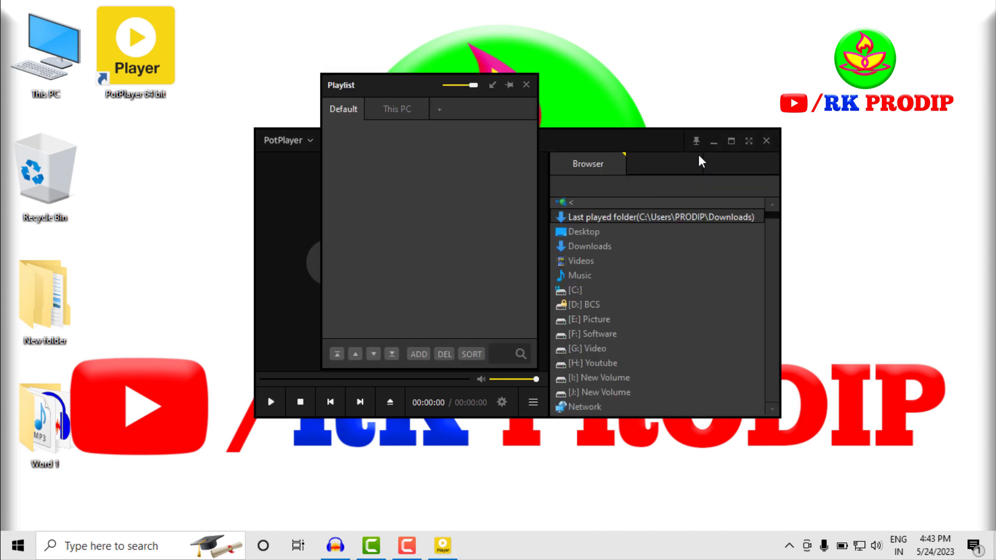
left_click(527, 84)
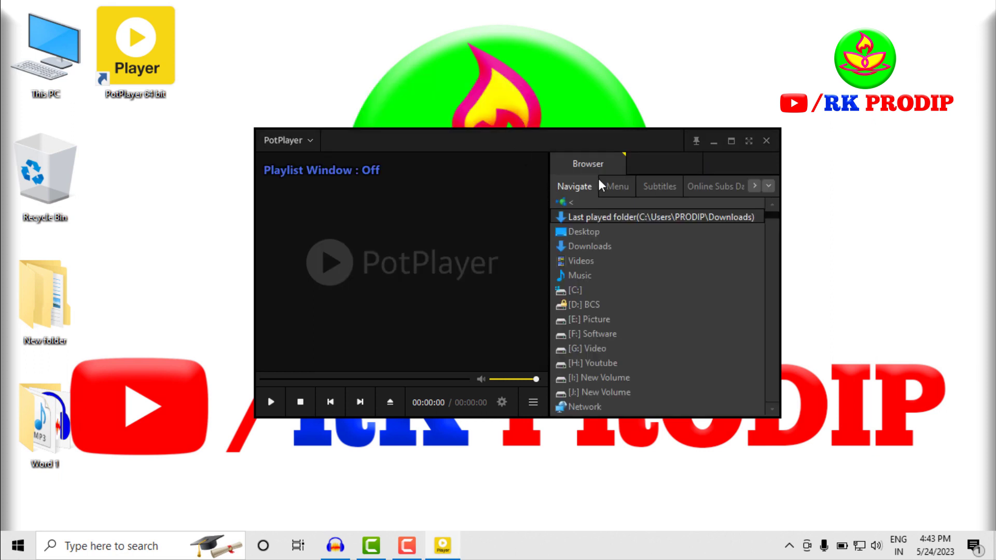
left_click(623, 155)
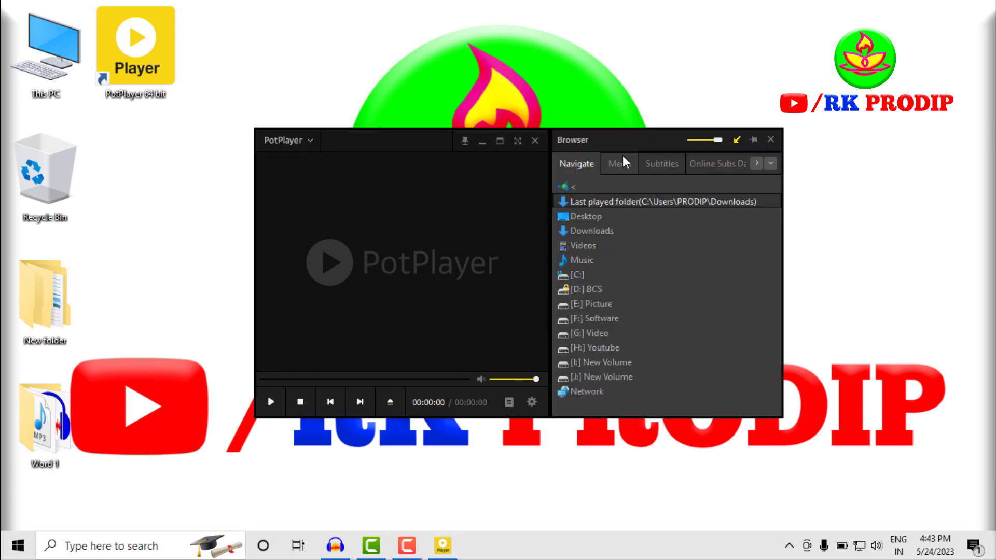
left_click(770, 140)
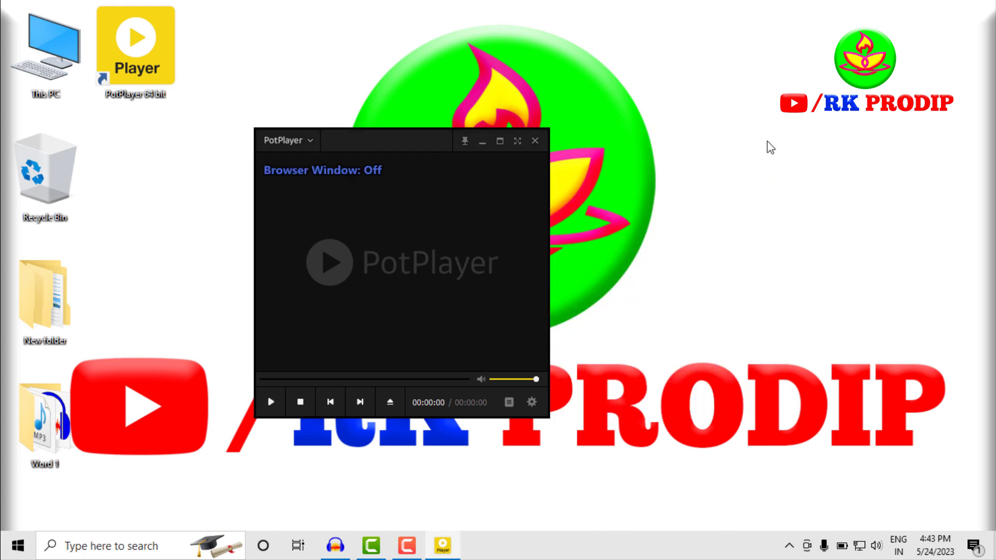
In PotPlayer's general preferences, set Stay on top to Always and When files opened to Add all files of the same type to playlist.
right_click(393, 271)
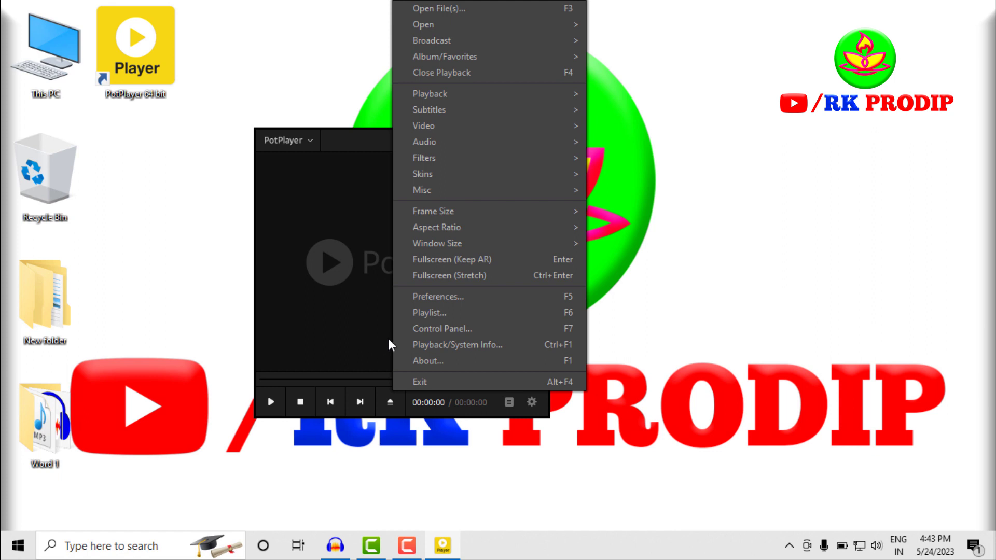
left_click(440, 297)
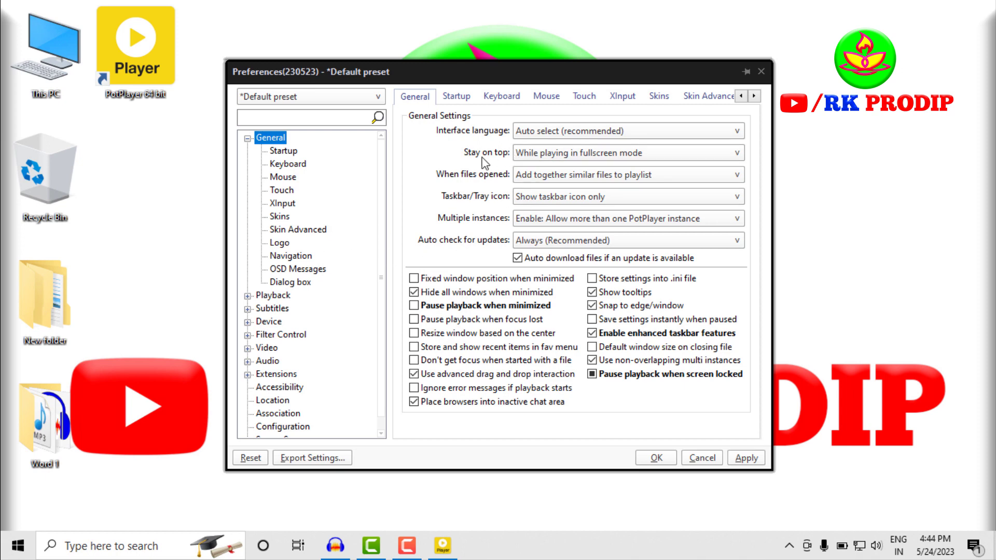
left_click(556, 157)
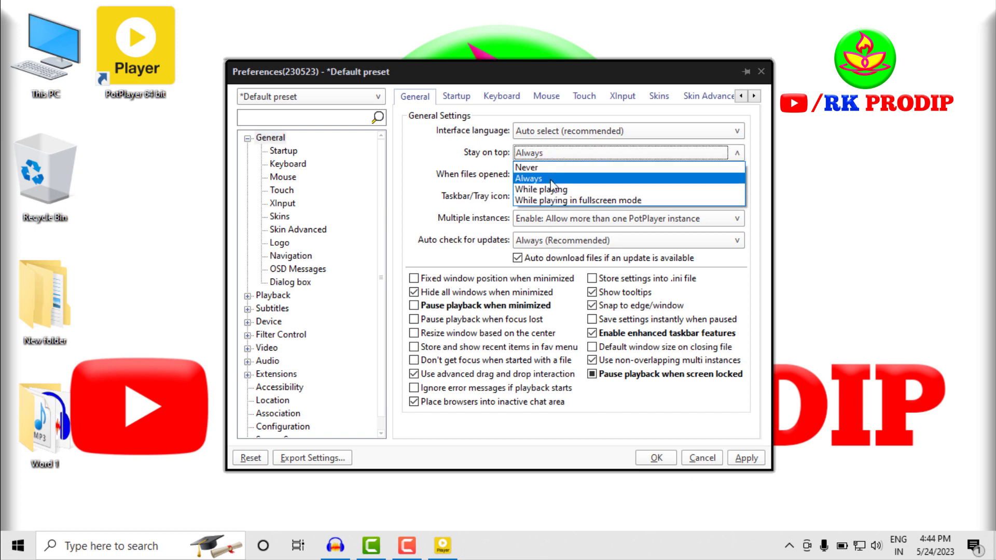
left_click(534, 178)
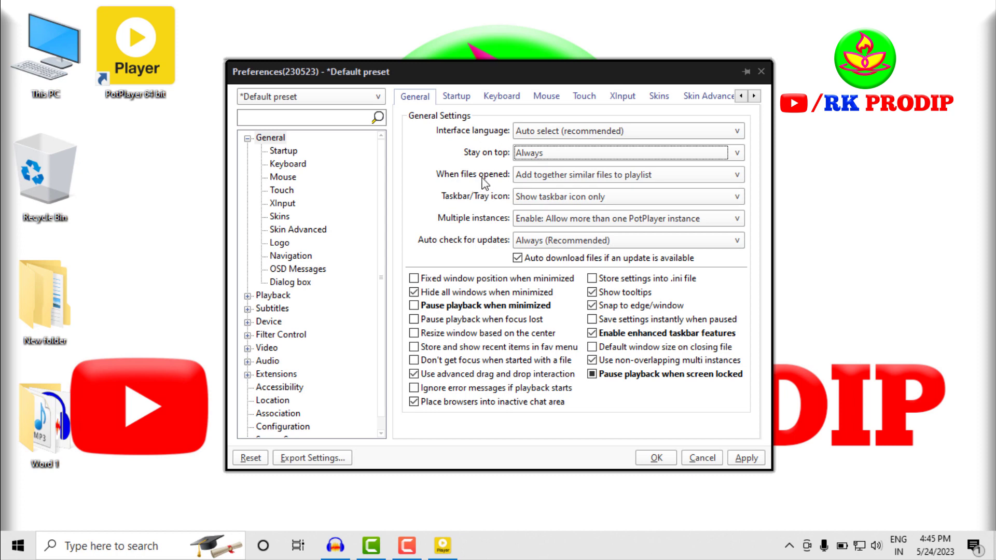
left_click(549, 179)
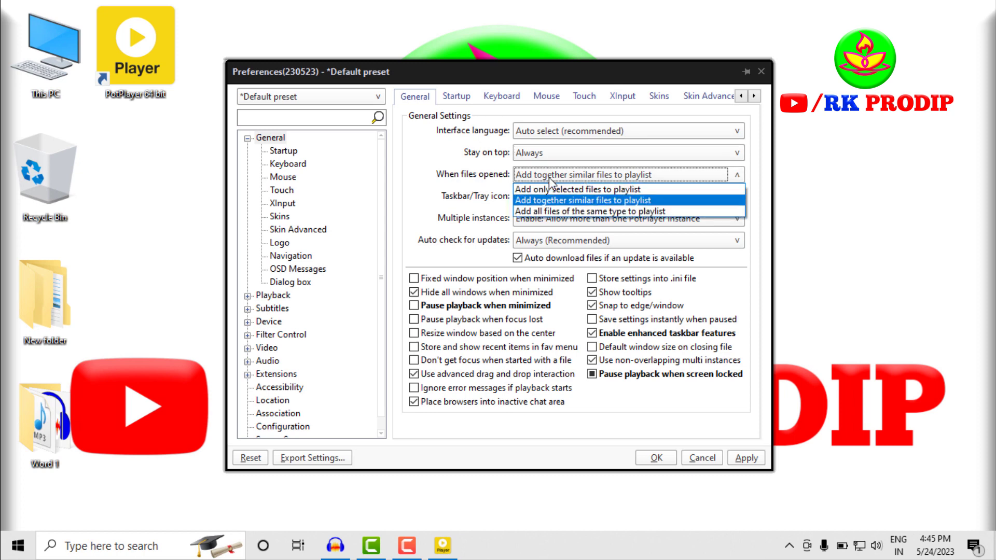
left_click(556, 212)
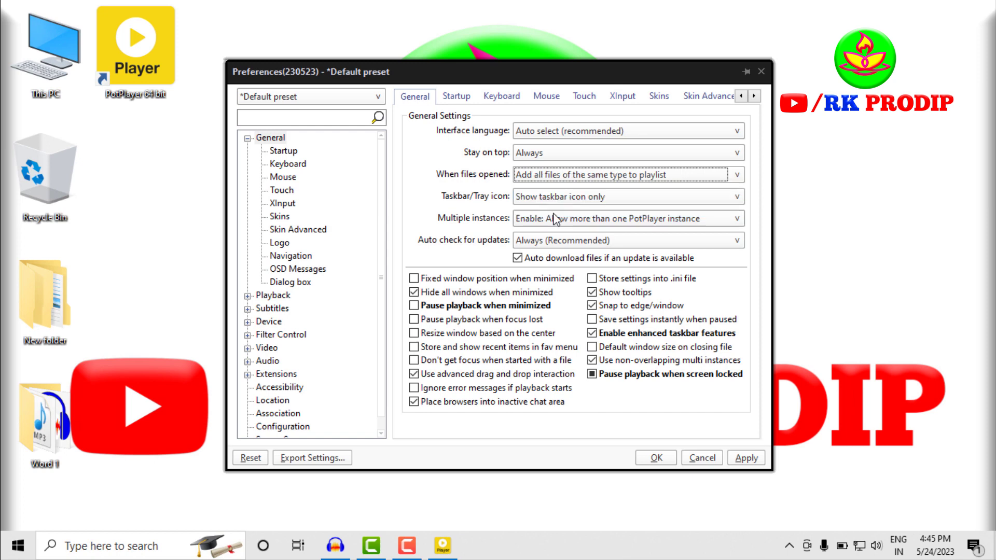
Set Left Button - Double Click to Fullscreen (Keep AR)/Restore and the default playback window size to Do not use, saving the preferences and closing the player.
left_click(280, 179)
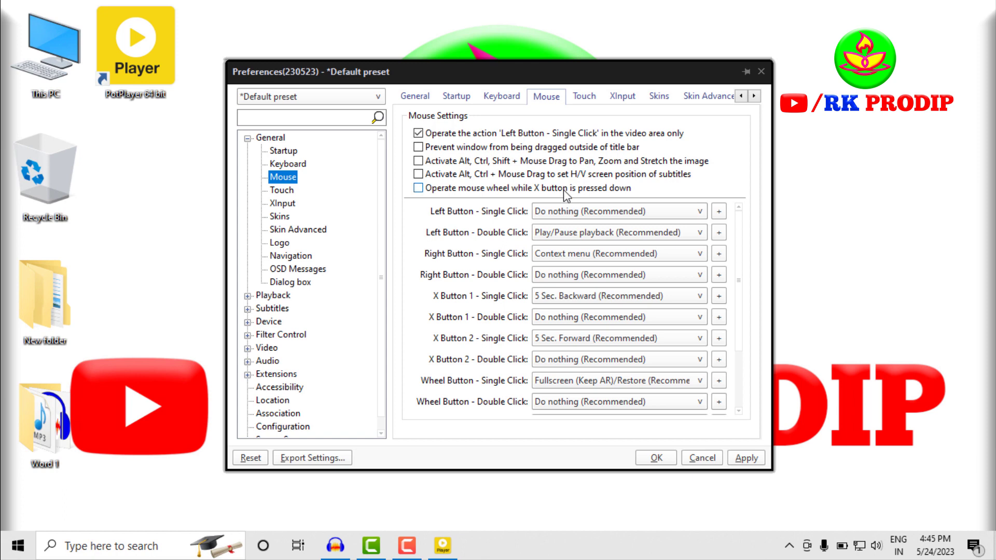
left_click(564, 236)
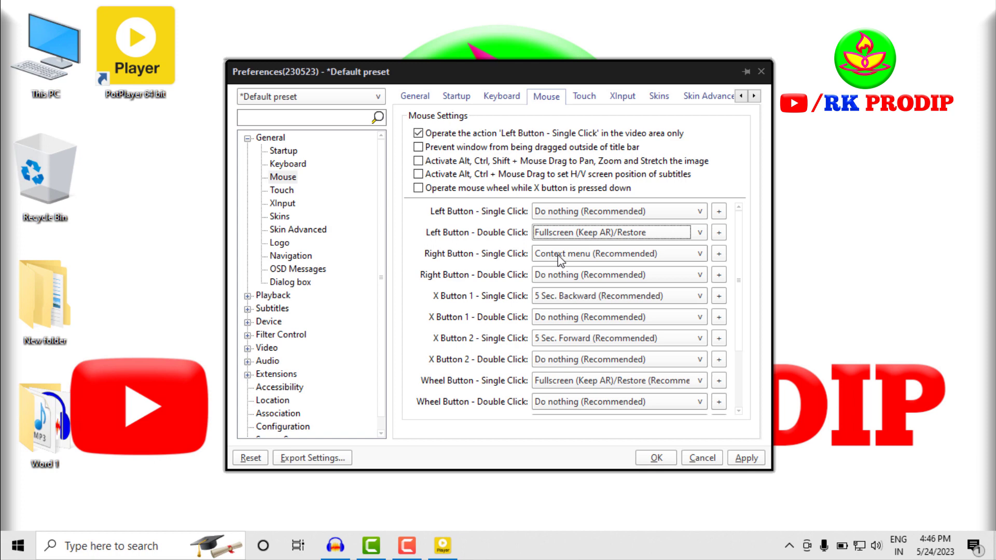
left_click(274, 296)
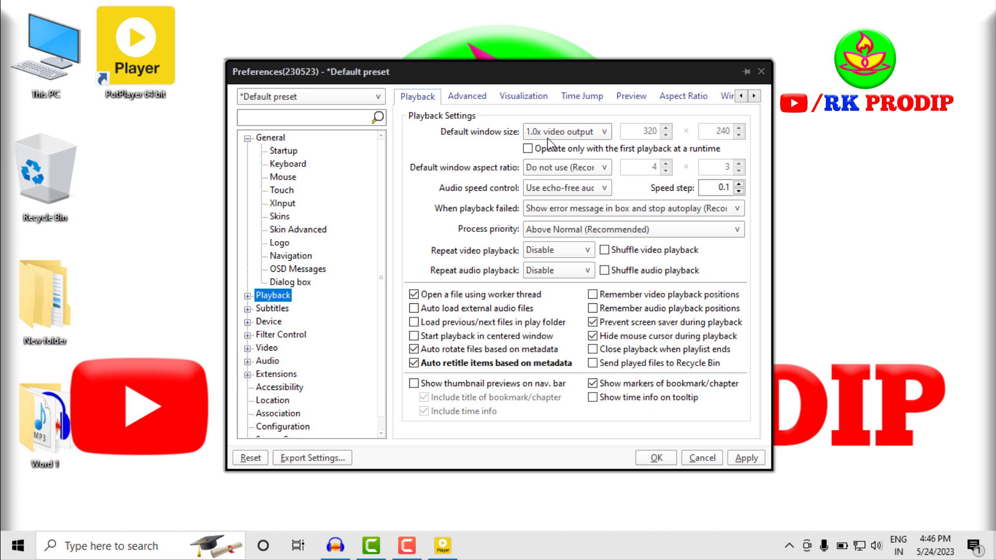
left_click(584, 136)
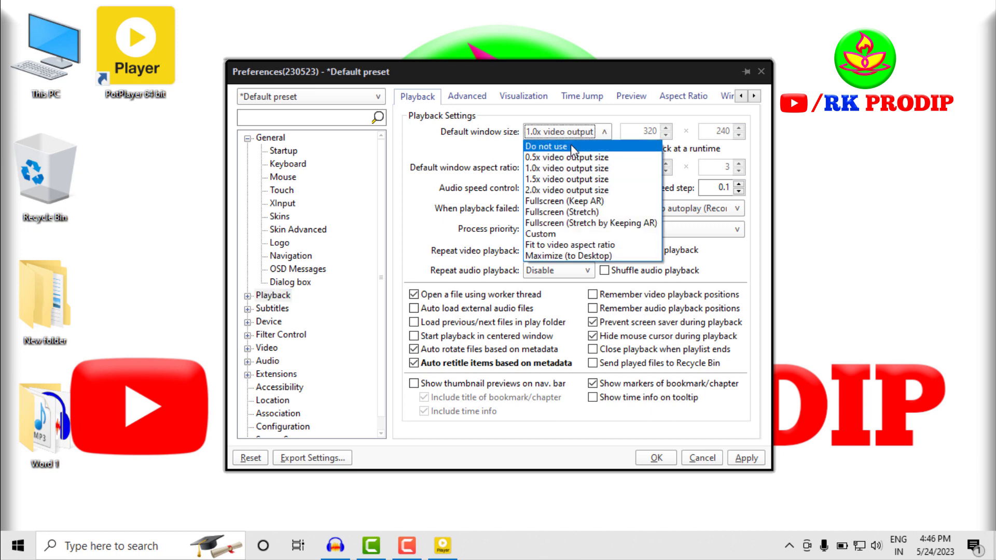
left_click(573, 147)
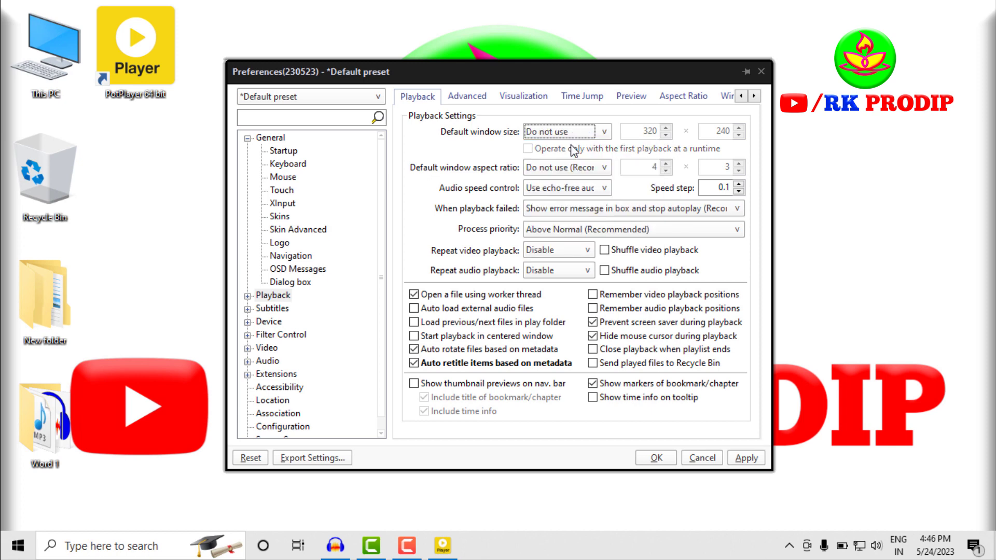
left_click(743, 459)
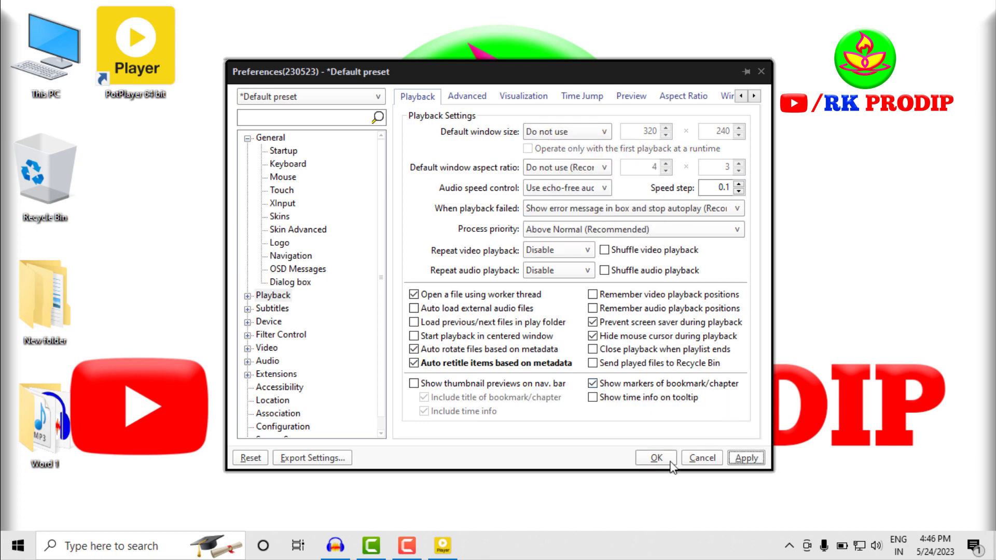
left_click(656, 458)
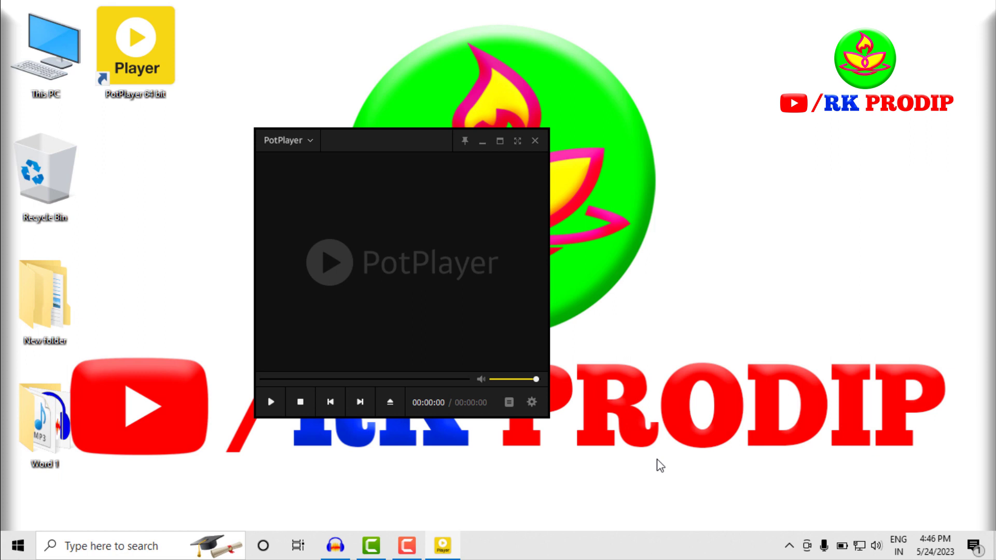
left_click(536, 141)
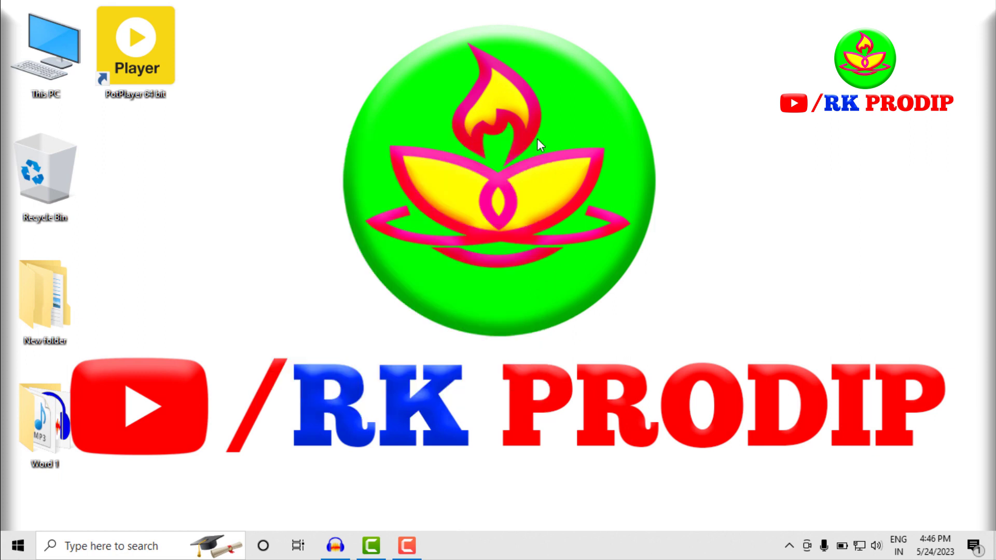
Move the PotPlayer 64 bit desktop shortcut to the Recycle Bin.
left_click_drag(145, 51, 61, 172)
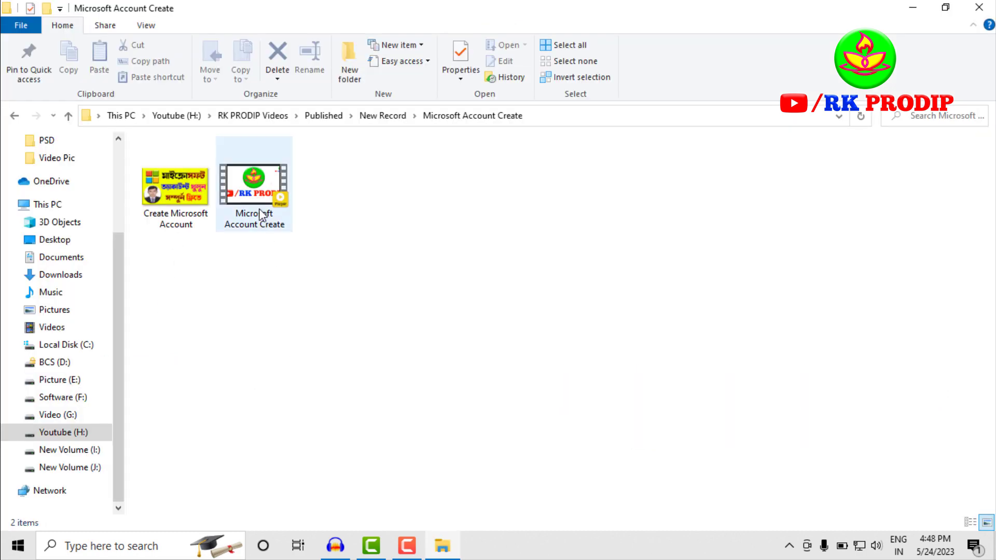
Through the properties of the Microsoft Account Create video, set PotPlayer (64-Bit) as the app that opens .mp4 files.
mouse_move(255, 217)
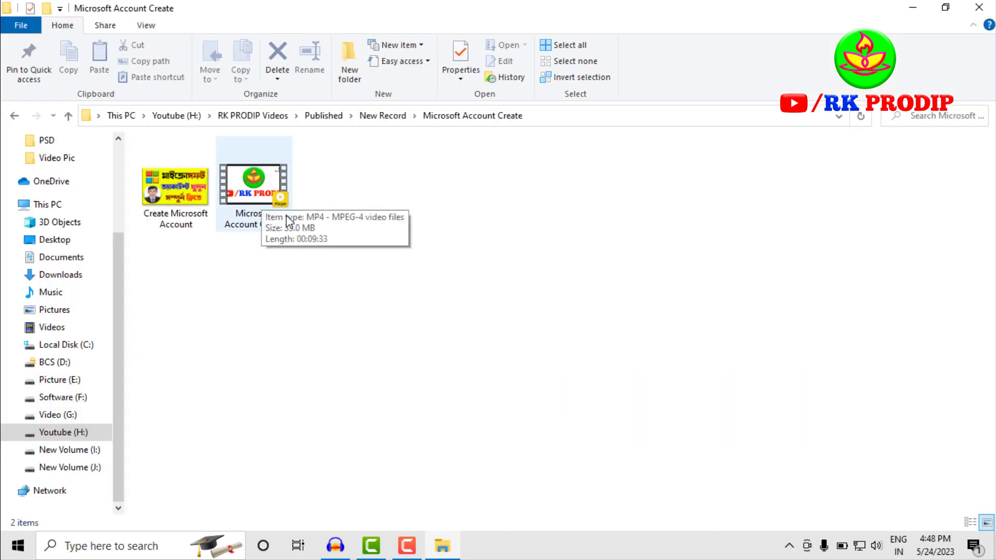
right_click(256, 193)
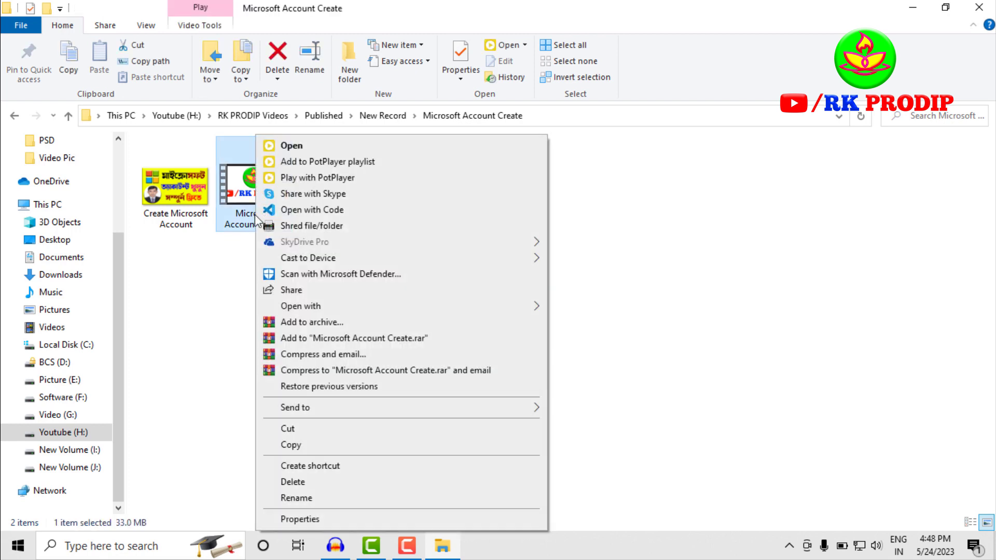
left_click(300, 519)
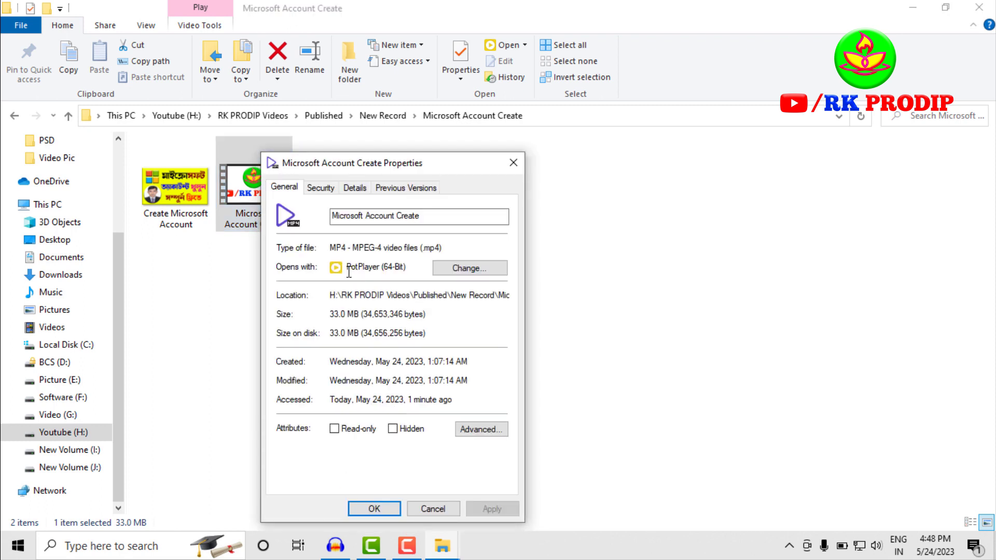
left_click(459, 269)
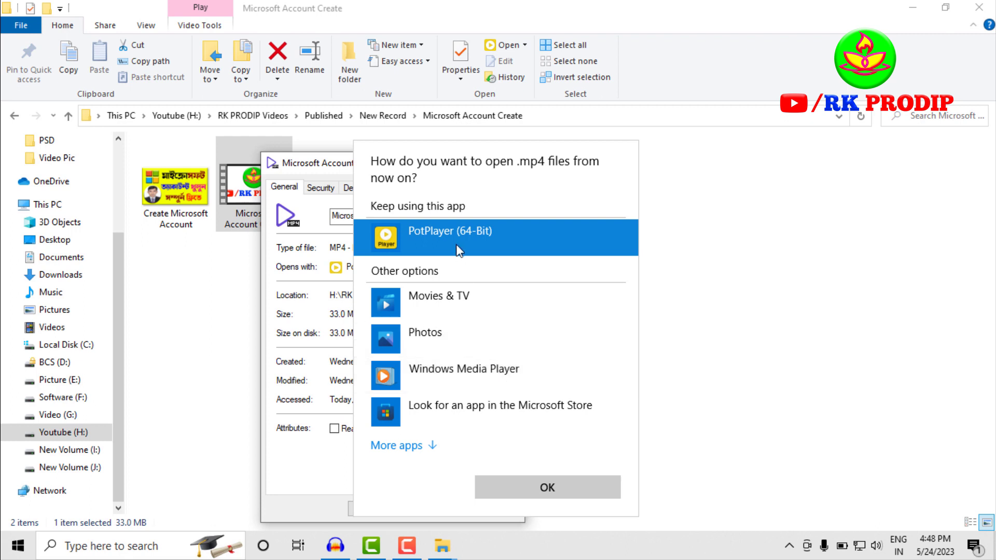
left_click(524, 487)
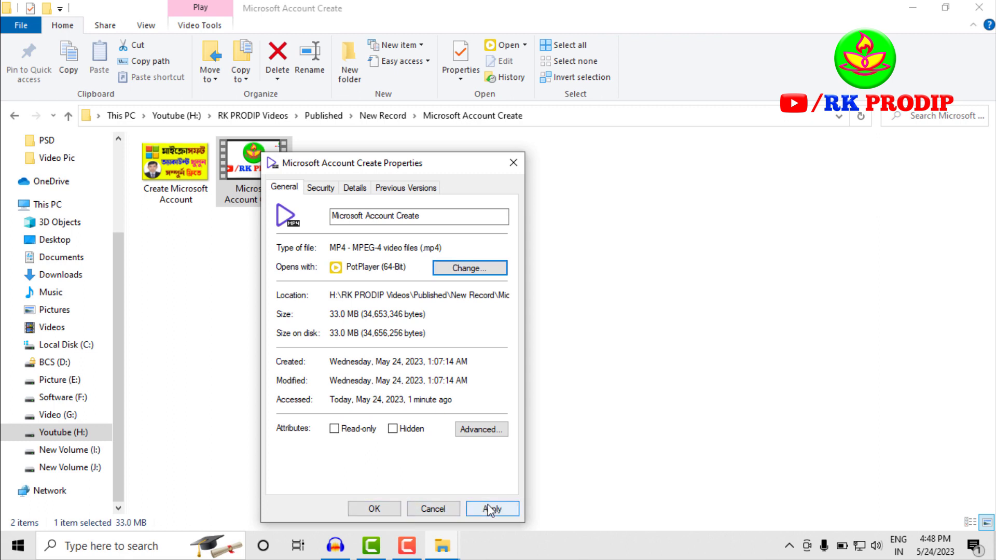
left_click(369, 510)
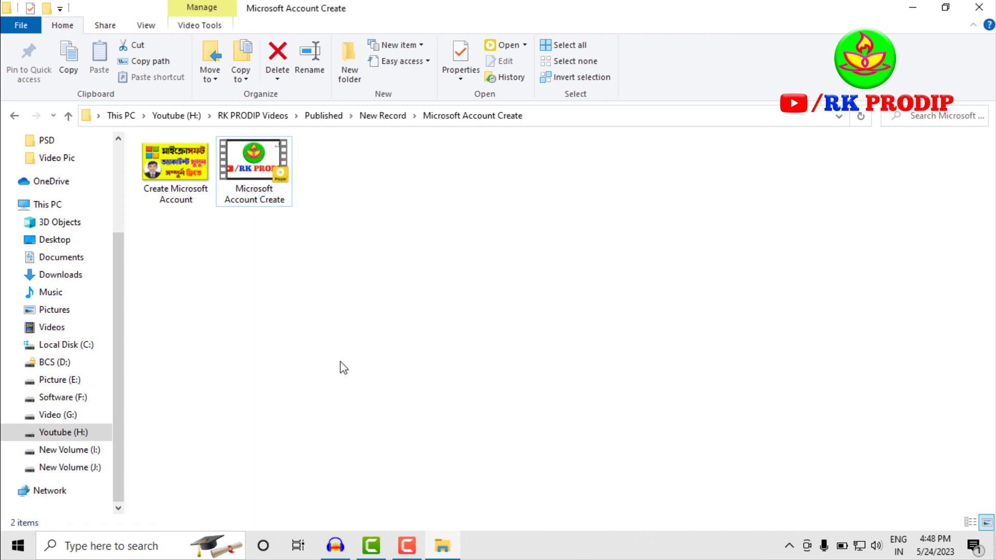
Play the Microsoft Account Create video in PotPlayer with the sound muted, and switch it to fullscreen and back to the window.
double_click(264, 171)
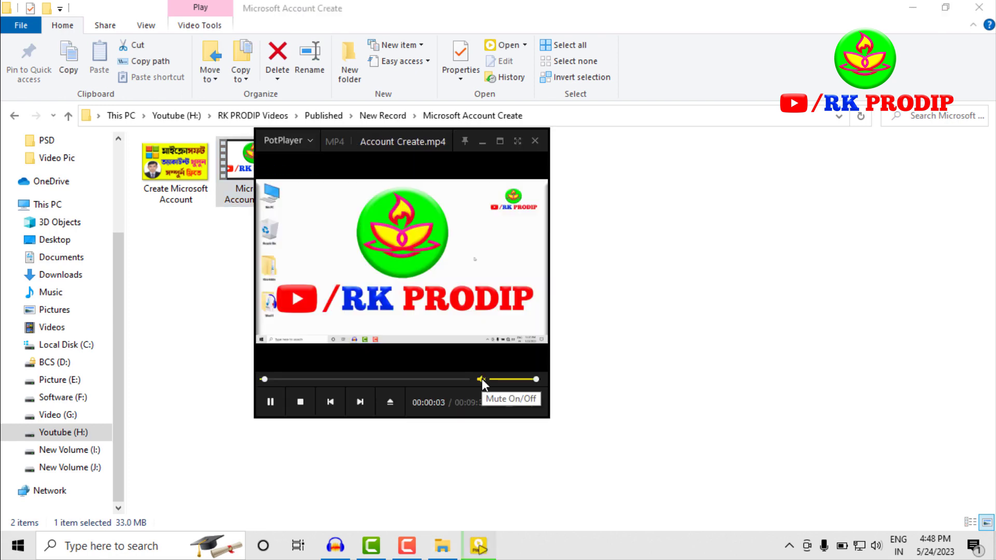
left_click(482, 380)
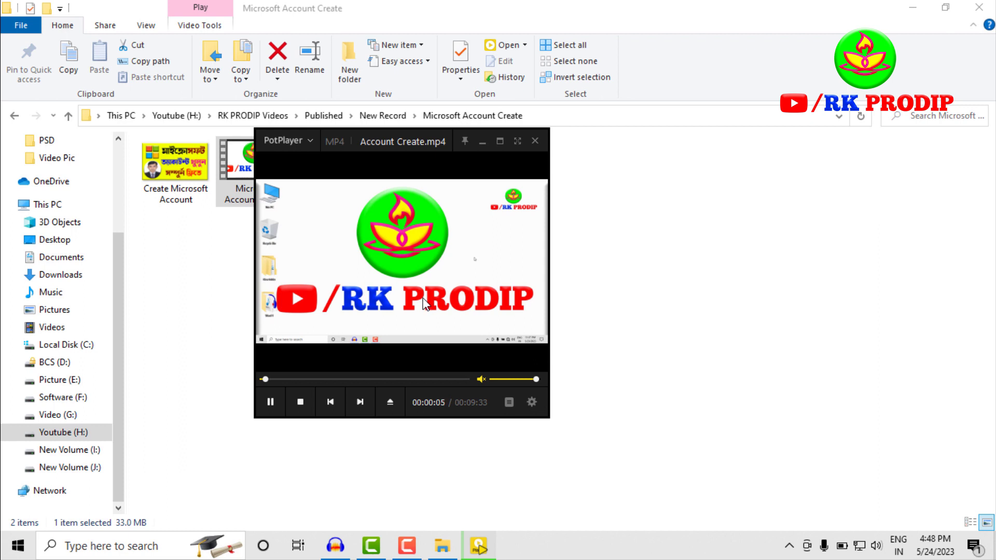
double_click(397, 275)
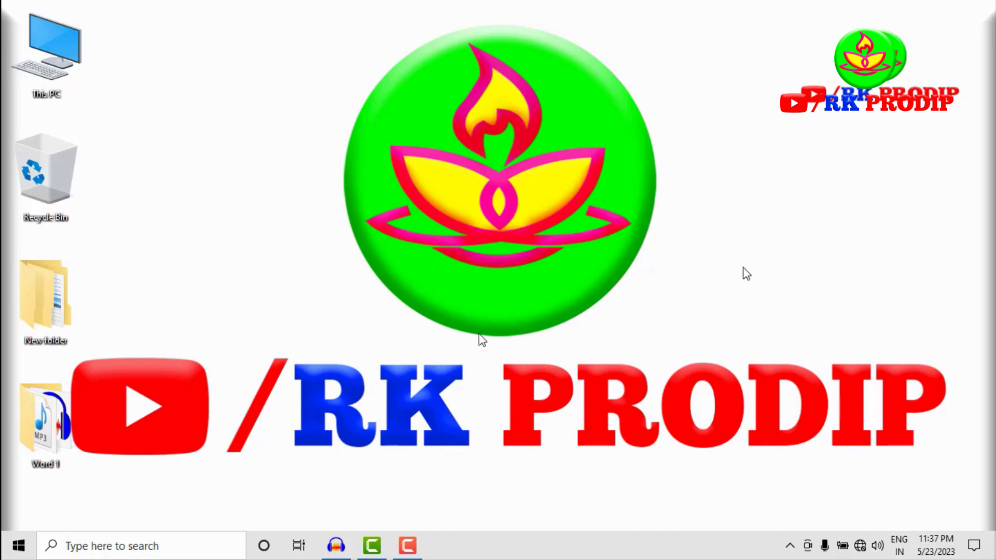
double_click(465, 341)
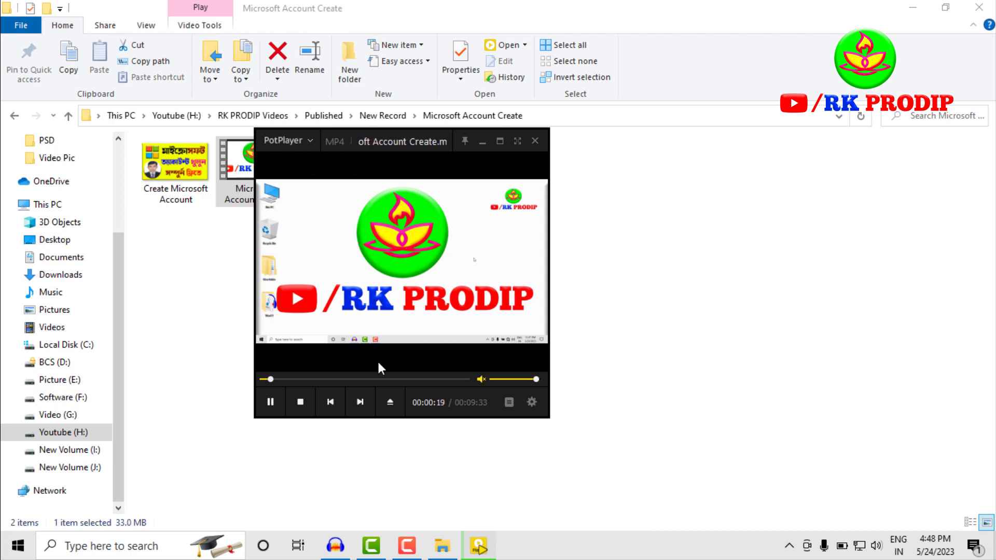
Jump ahead to about 3 minutes in the video, and switch the player to fullscreen and back again.
left_click(328, 379)
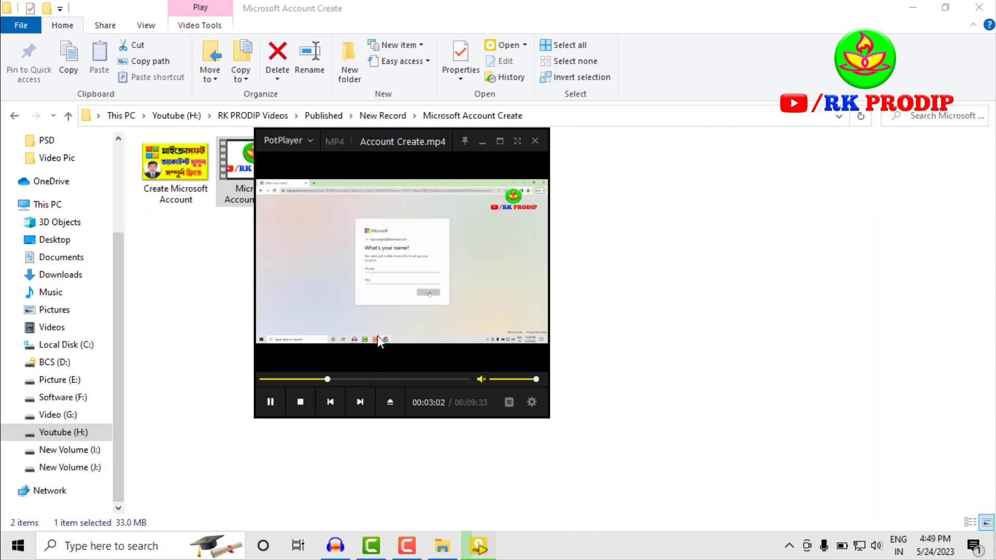
double_click(435, 283)
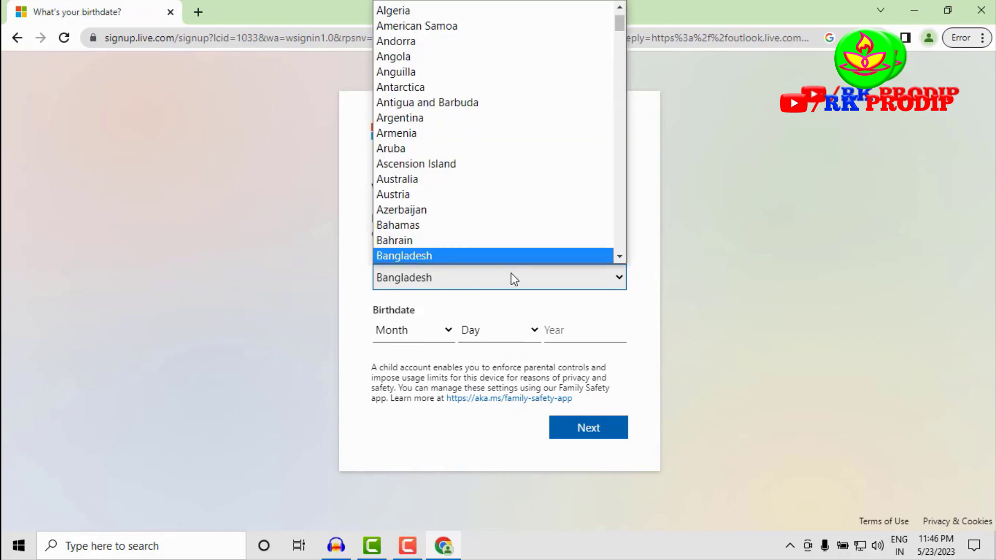
double_click(433, 280)
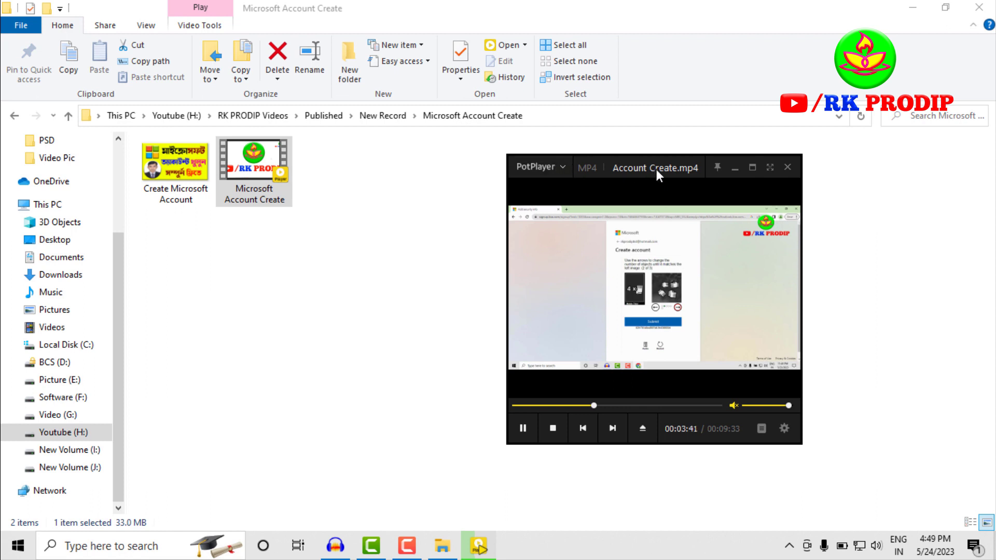
Move the player window slightly up towards the middle of the screen and skip the video forward four times.
left_click_drag(648, 164, 598, 141)
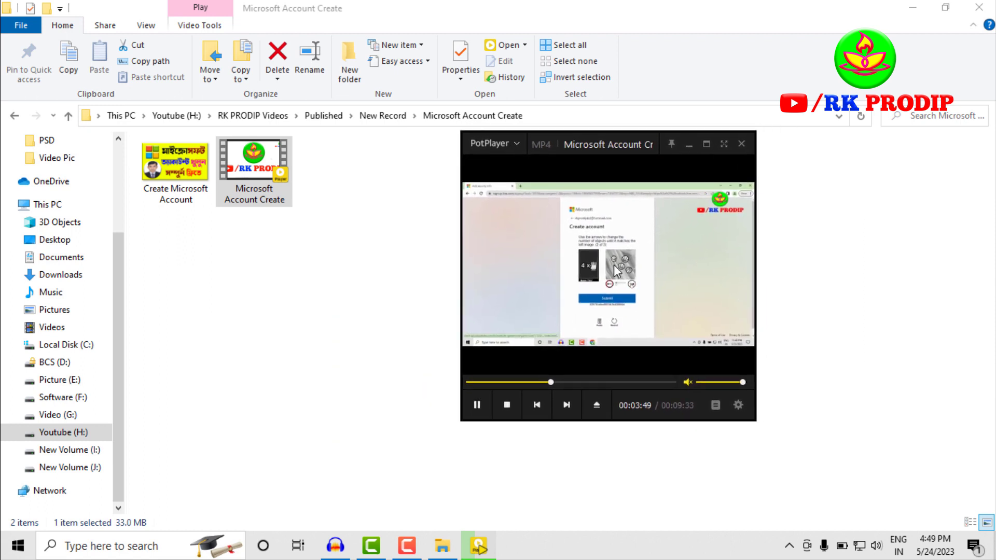
key("Right")
key("Right")
key("Right")
key("Right")
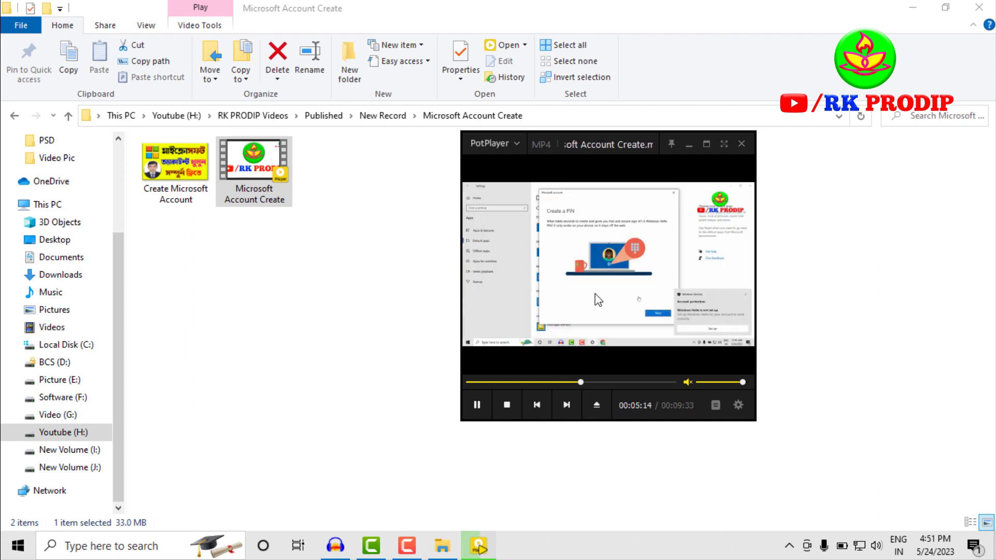
Try the always-on-top setting by minimizing the video's folder window, opening This PC and moving the player aside over it.
left_click(333, 290)
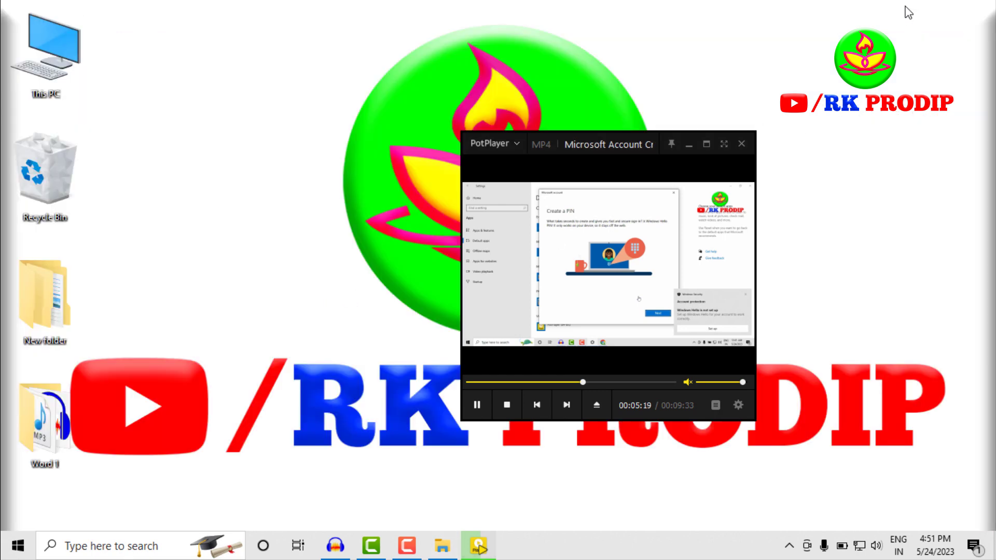
left_click(913, 7)
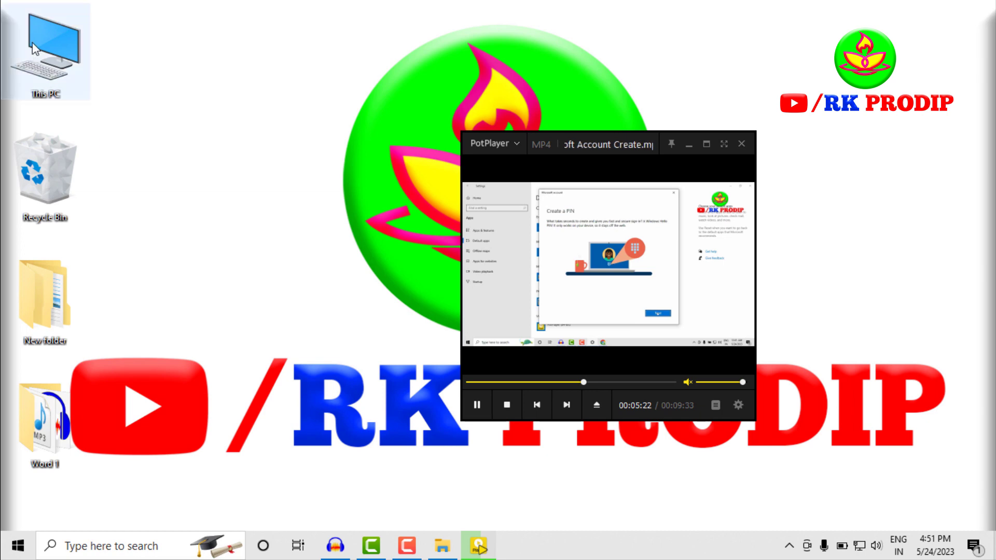
key("super+e")
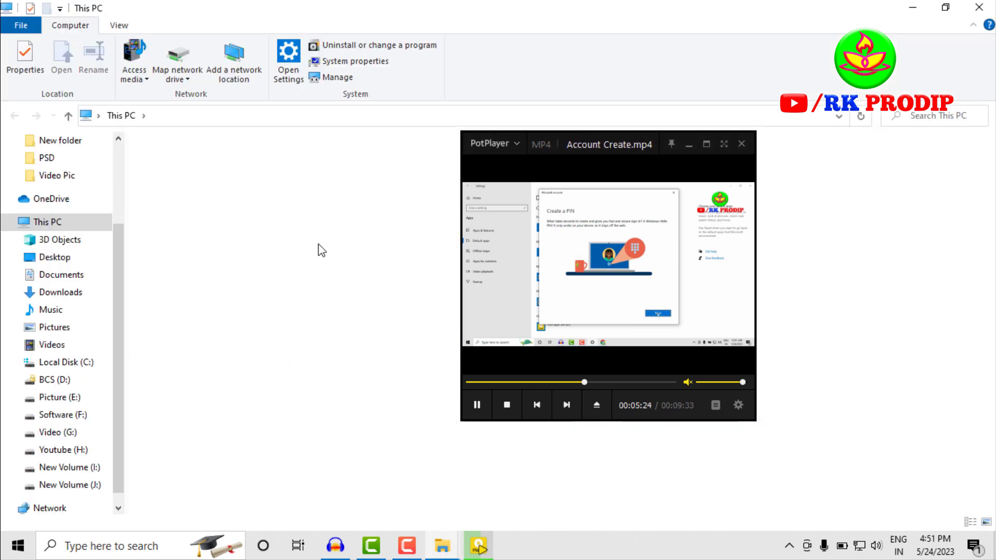
left_click_drag(504, 322, 676, 333)
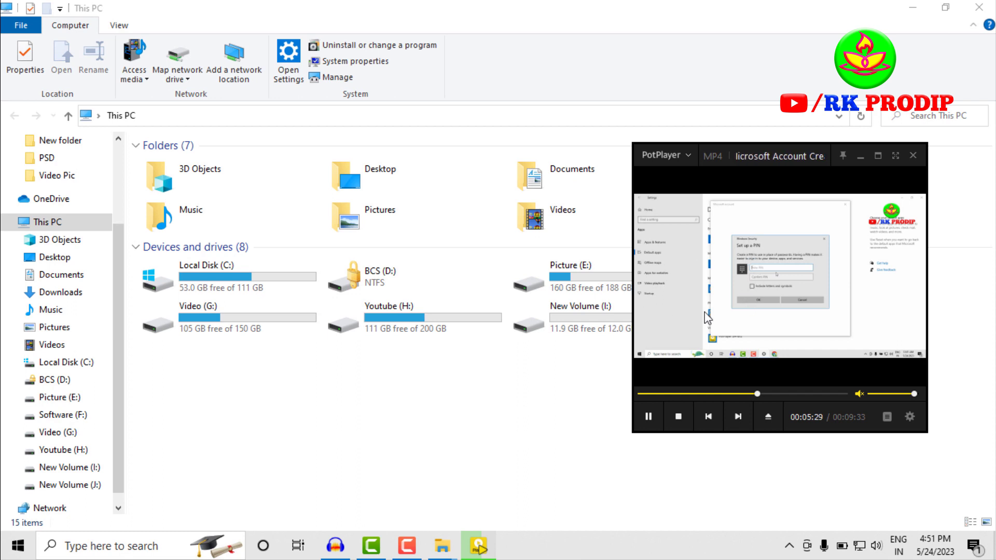